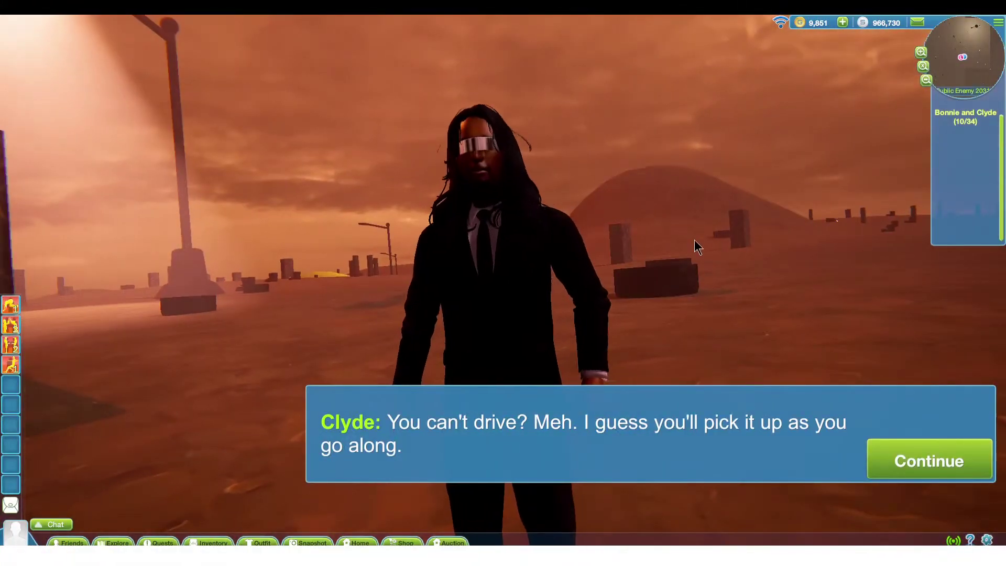
# Advance Clyde's dialogue through his driving explanation to start the timed race.
pyautogui.click(917, 458)
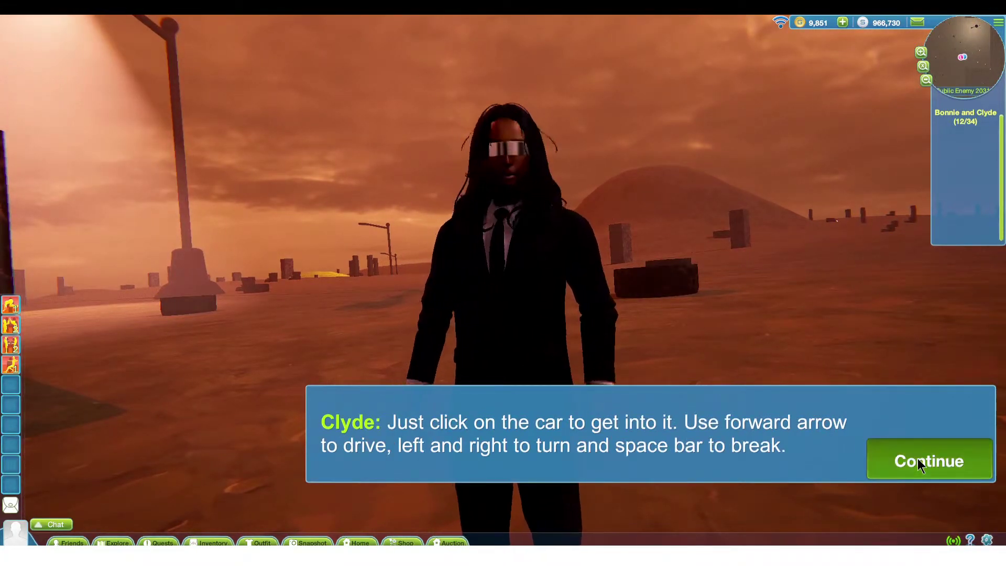
pyautogui.click(916, 458)
# Walk to the SPAWN CAR sign, spawn the white car and get in.
pyautogui.press('Left')
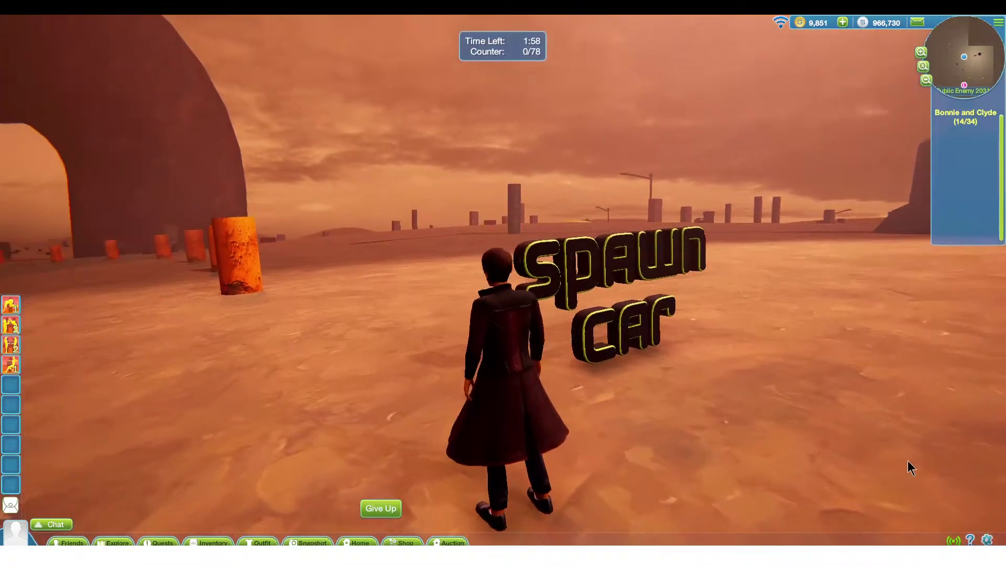
pyautogui.press('Up')
pyautogui.press('Up')
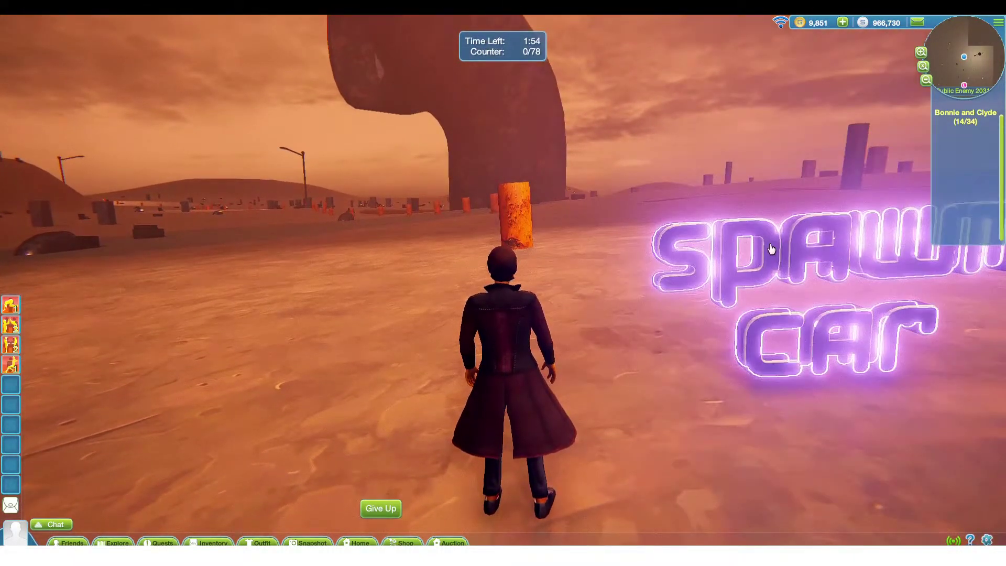
pyautogui.scroll(-3, 770, 248)
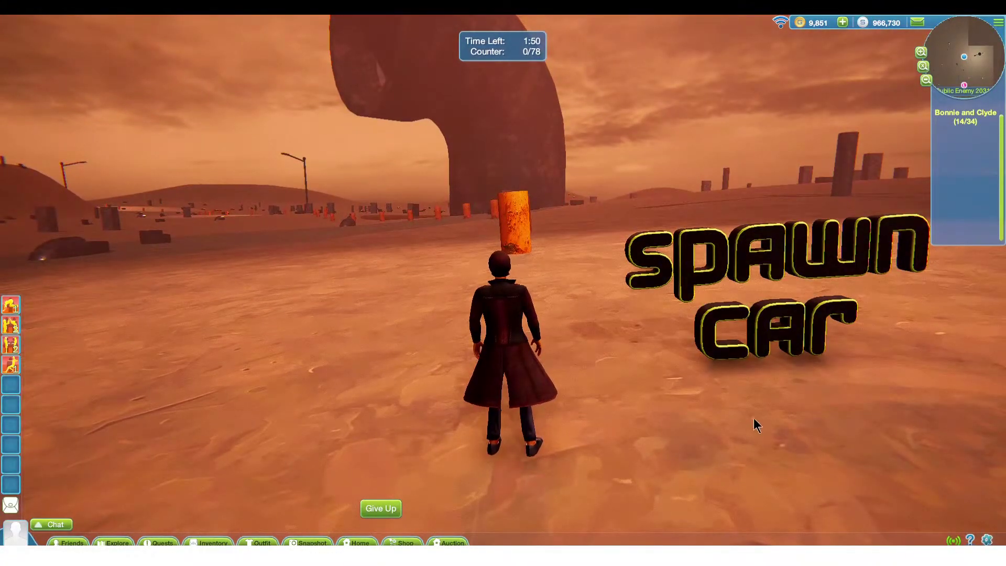
pyautogui.click(716, 281)
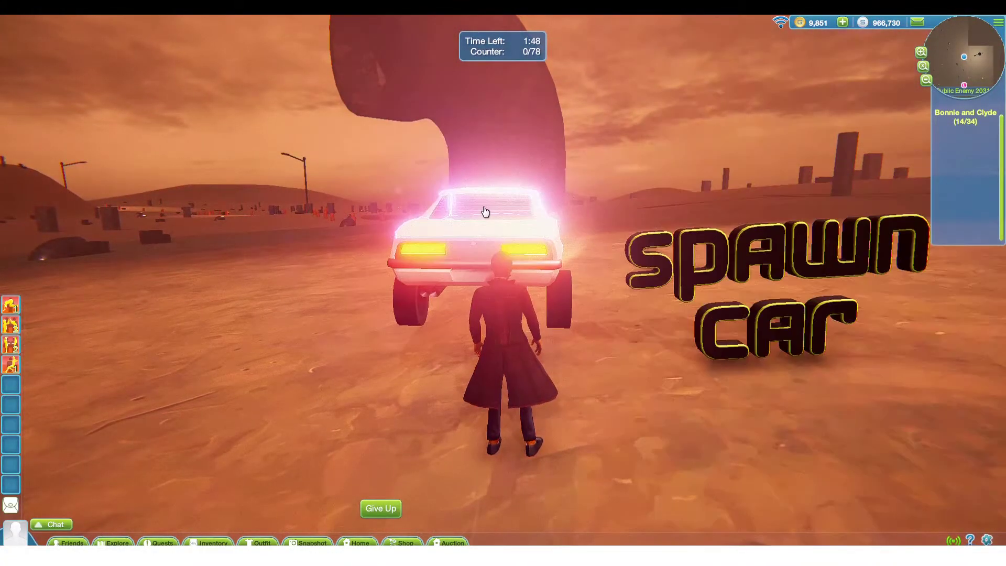
pyautogui.click(487, 207)
# Drive the car with W/A/S/D around the course, collecting pickups up to 29 of 78.
pyautogui.press('w')
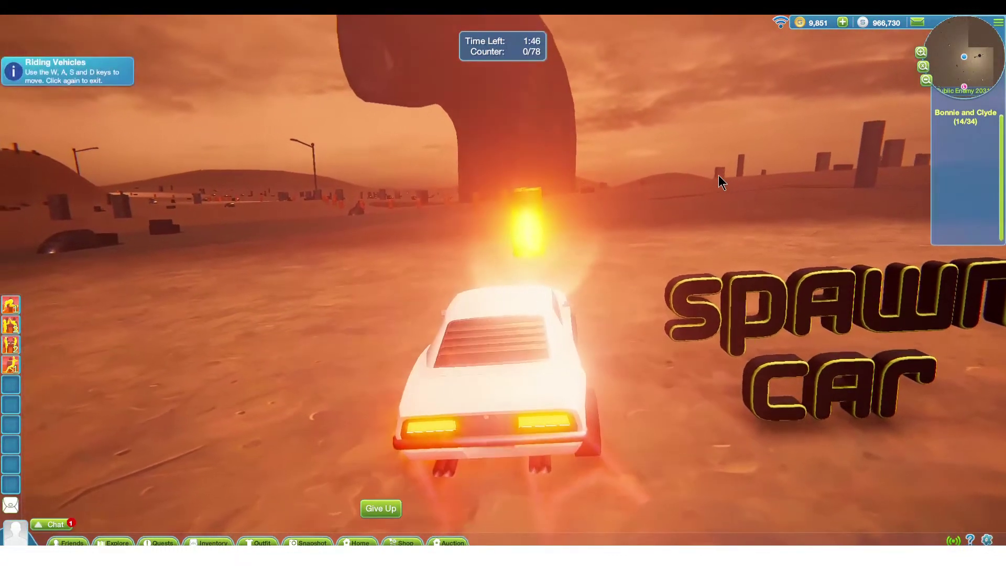
pyautogui.press('w')
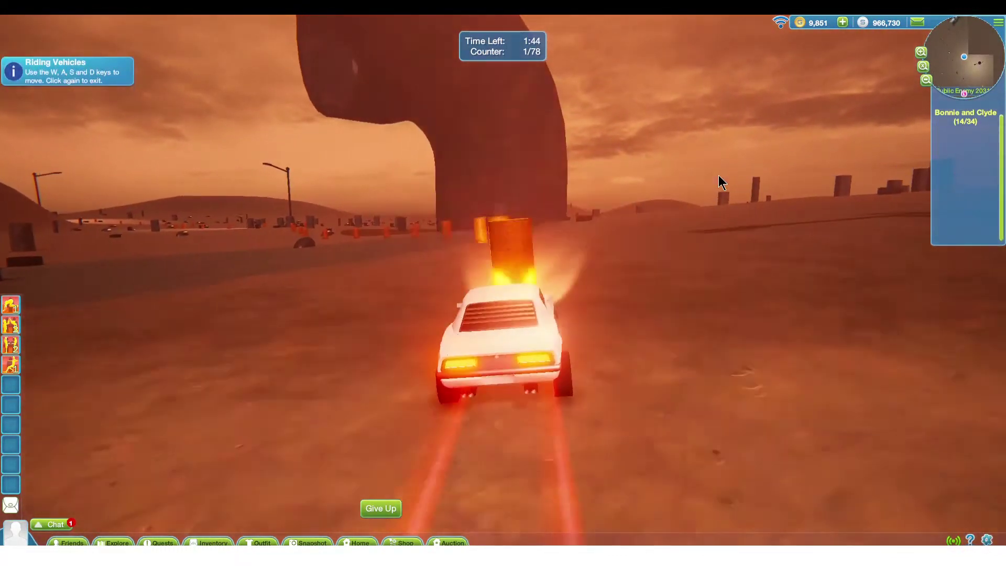
pyautogui.press('w')
pyautogui.press('a')
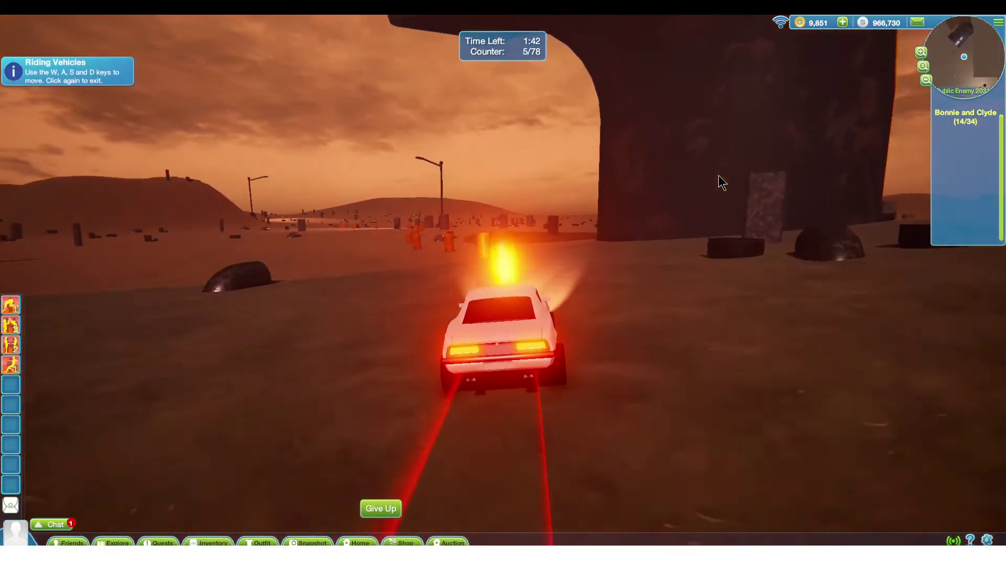
pyautogui.press('w')
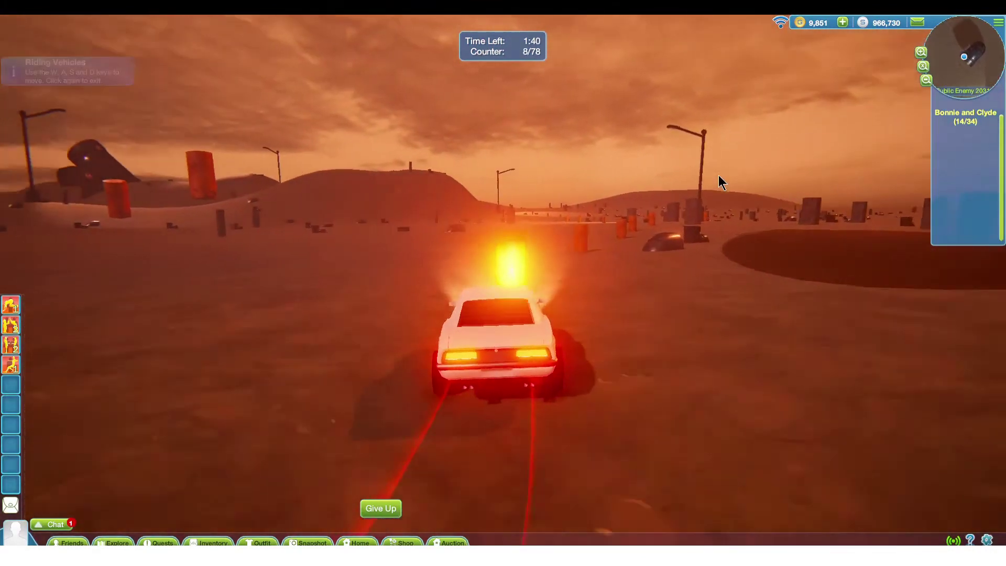
pyautogui.press('w')
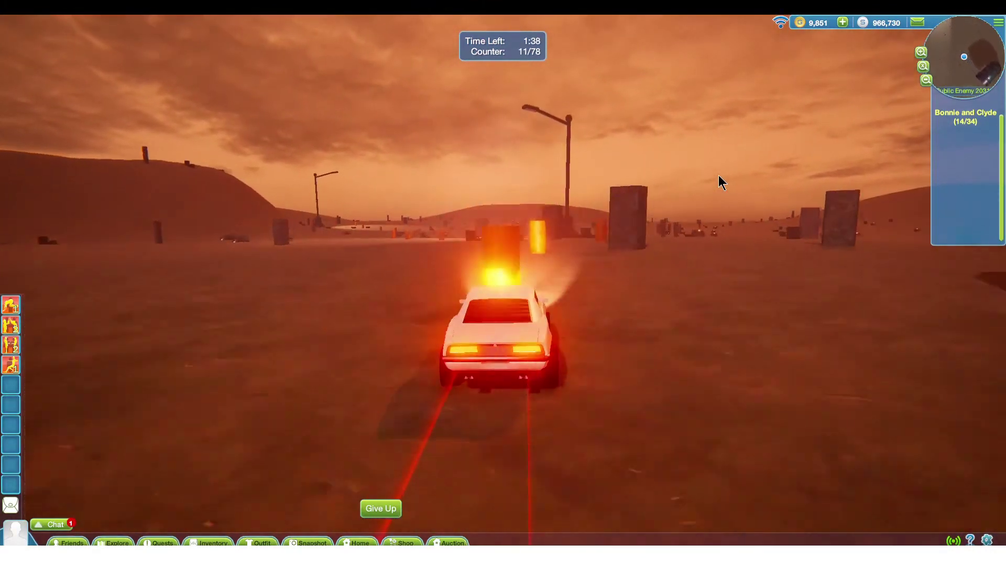
pyautogui.press('w')
pyautogui.press('d')
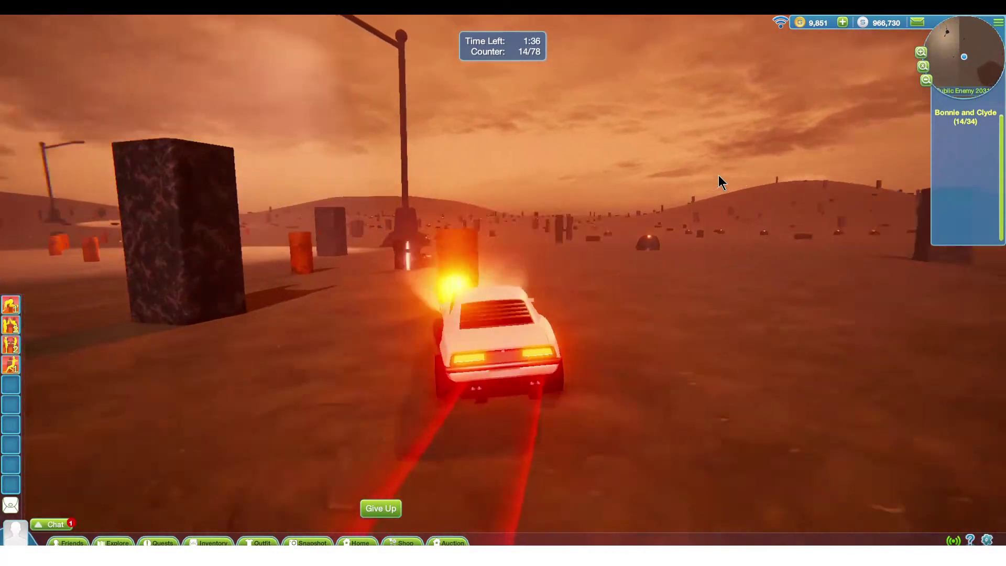
pyautogui.press('w')
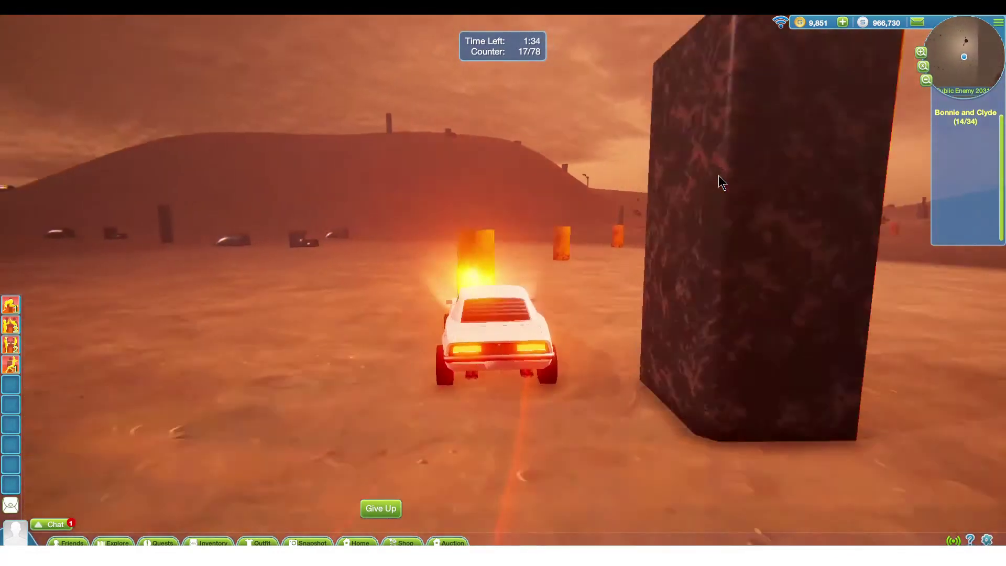
pyautogui.press('w')
pyautogui.press('d')
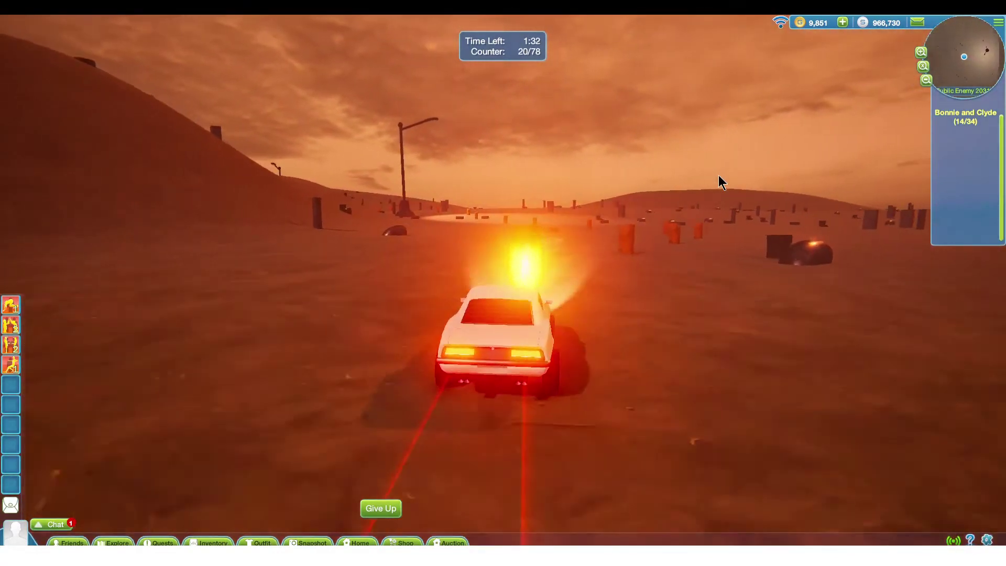
pyautogui.press('w')
pyautogui.press('a')
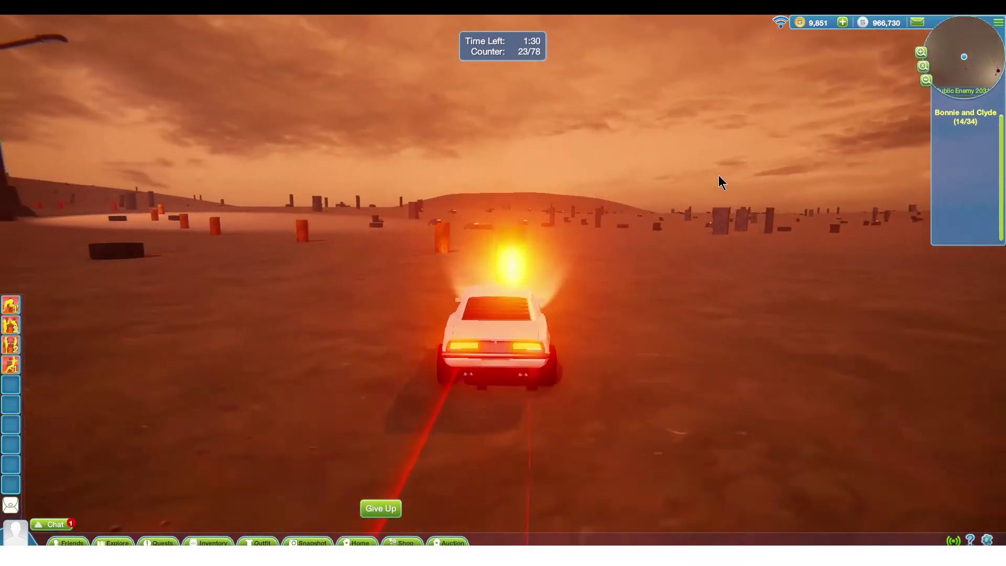
pyautogui.press('w')
pyautogui.press('a')
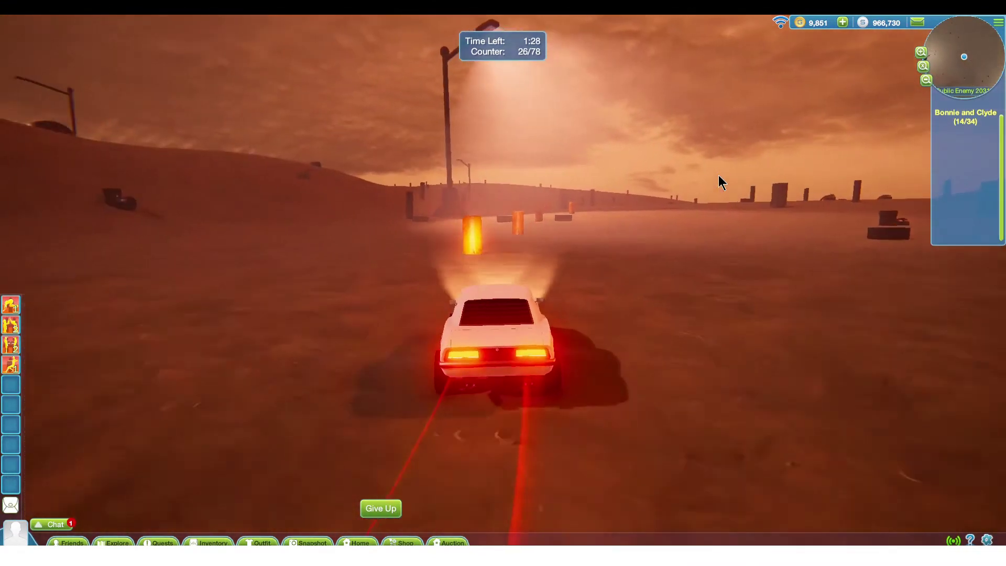
pyautogui.press('w')
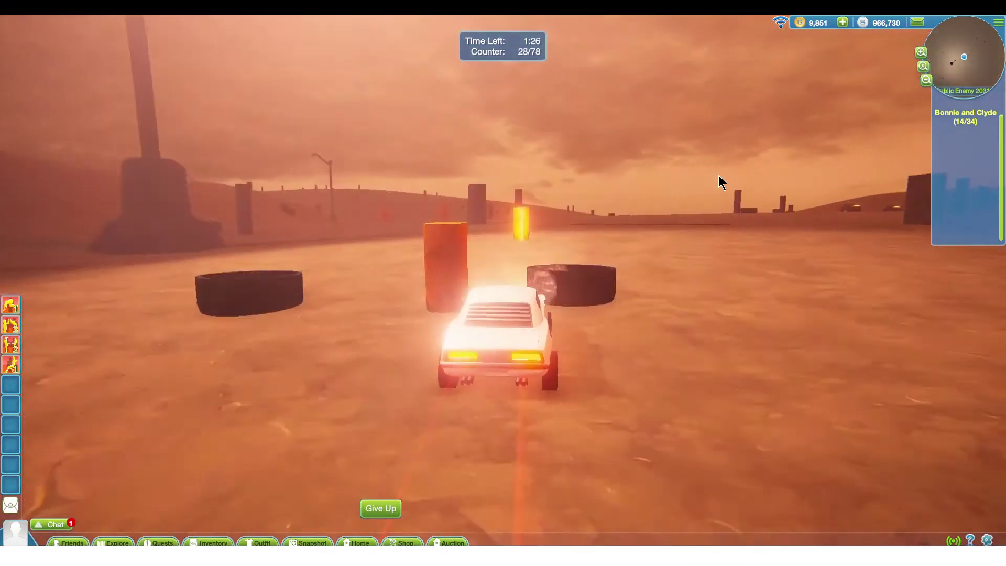
pyautogui.press('d')
pyautogui.press('w')
pyautogui.press('d')
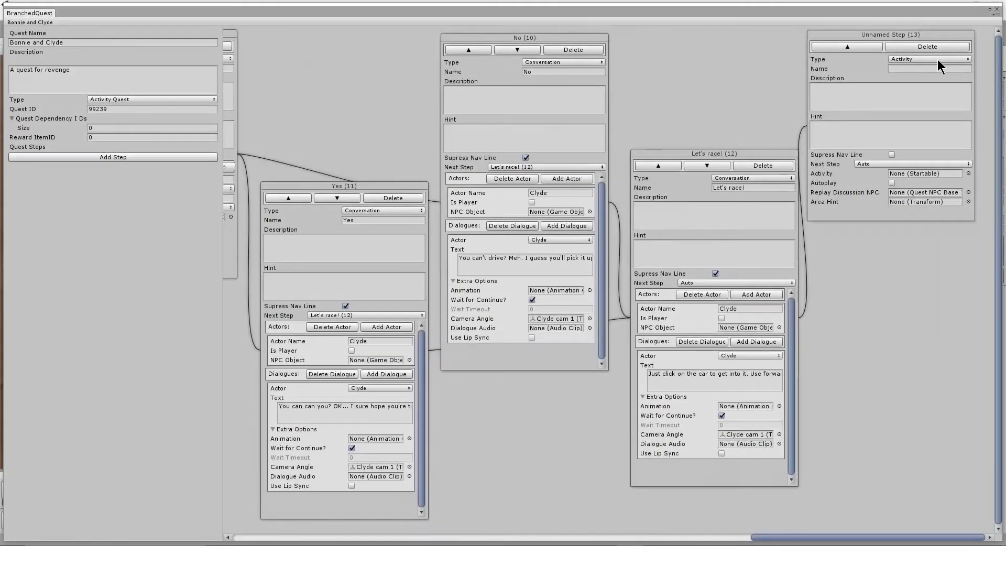
pyautogui.click(938, 59)
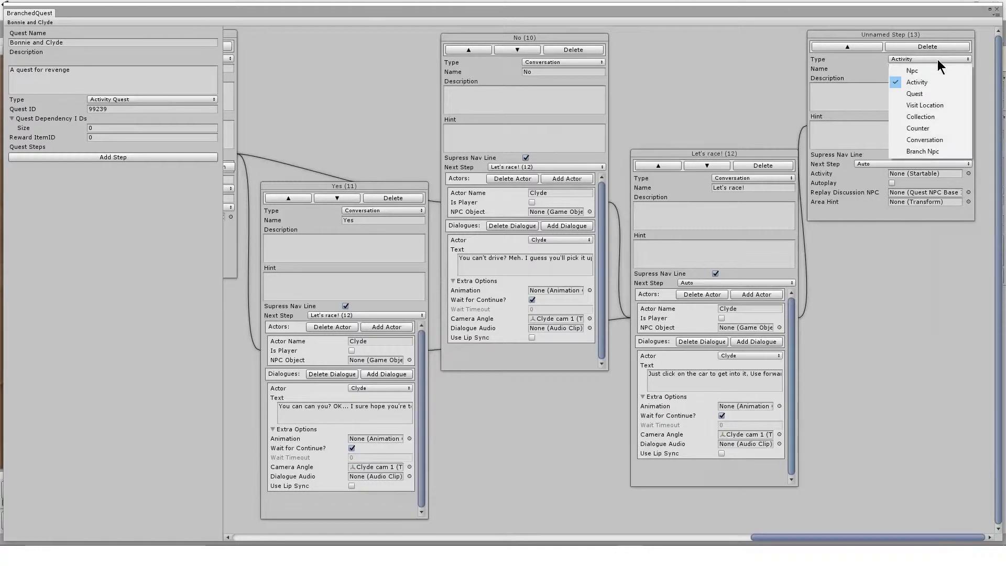
pyautogui.click(936, 82)
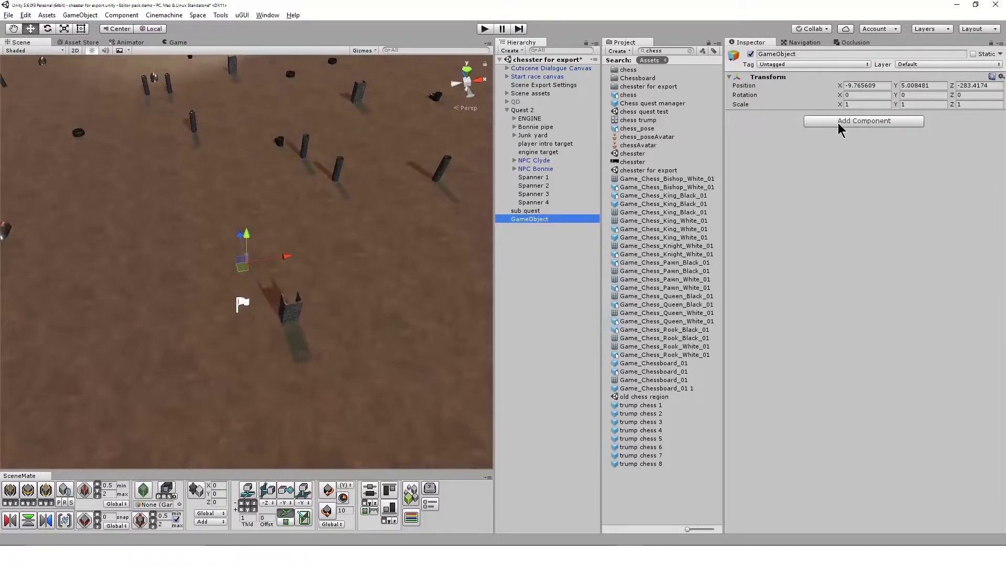
# Rename the new GameObject to 'Player position 2' and make it a child of Quest 2.
pyautogui.click(527, 220)
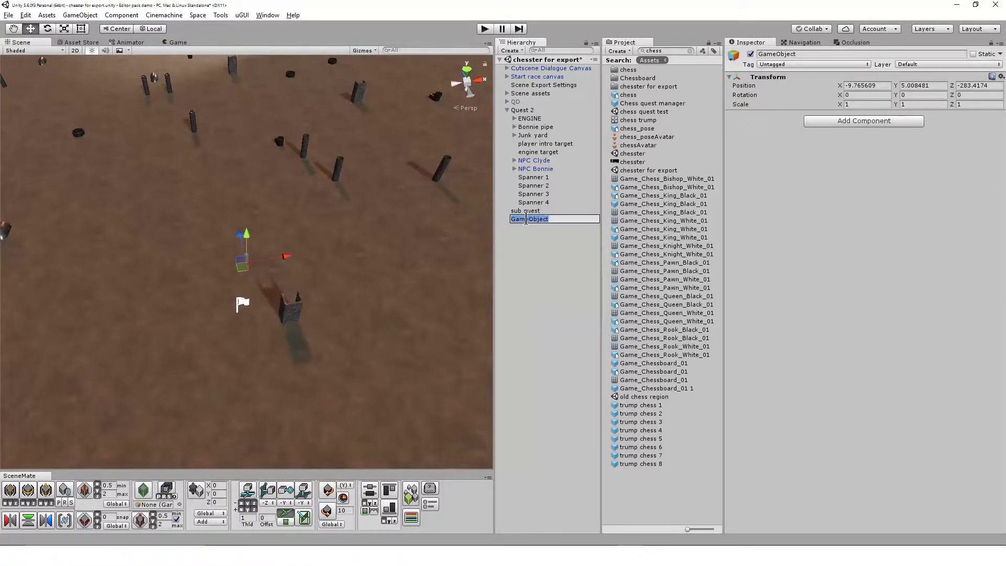
pyautogui.write('Player position 2')
pyautogui.press('Return')
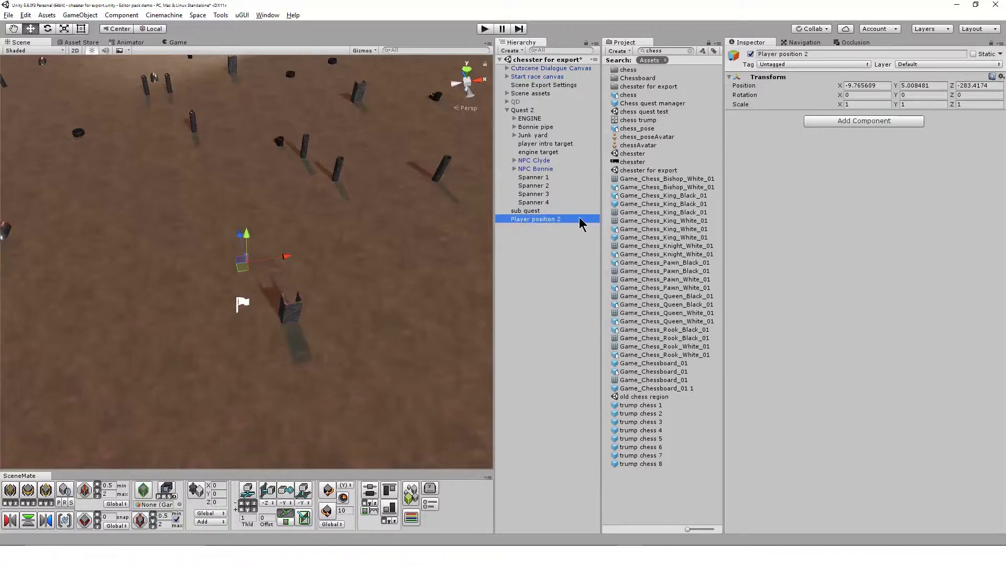
pyautogui.moveTo(577, 224); pyautogui.dragTo(556, 119)
# Move Player position 2 into the lit area and snap it to the ground at Y -1.19348.
pyautogui.scroll(-6, 285, 177)
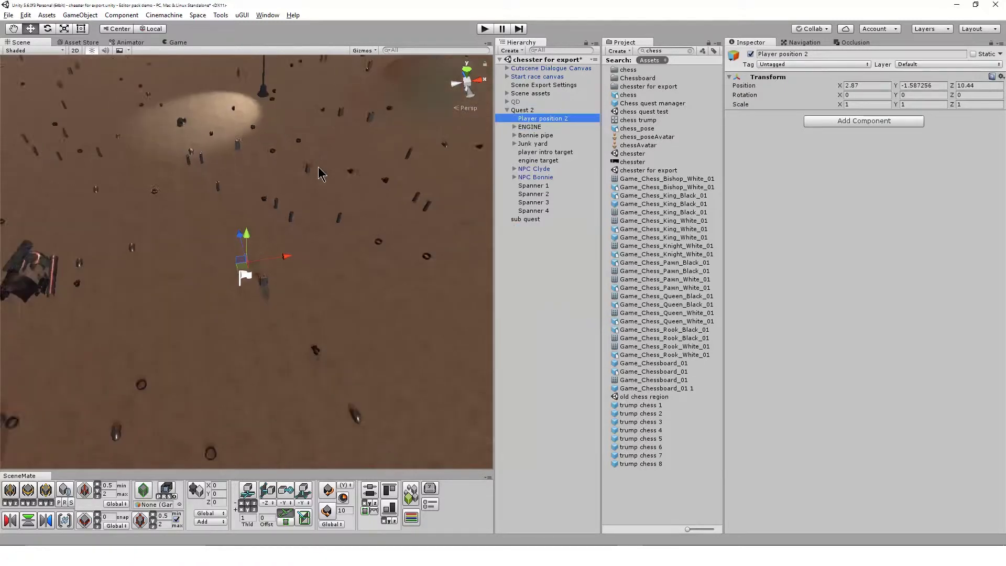
pyautogui.scroll(-2, 278, 178)
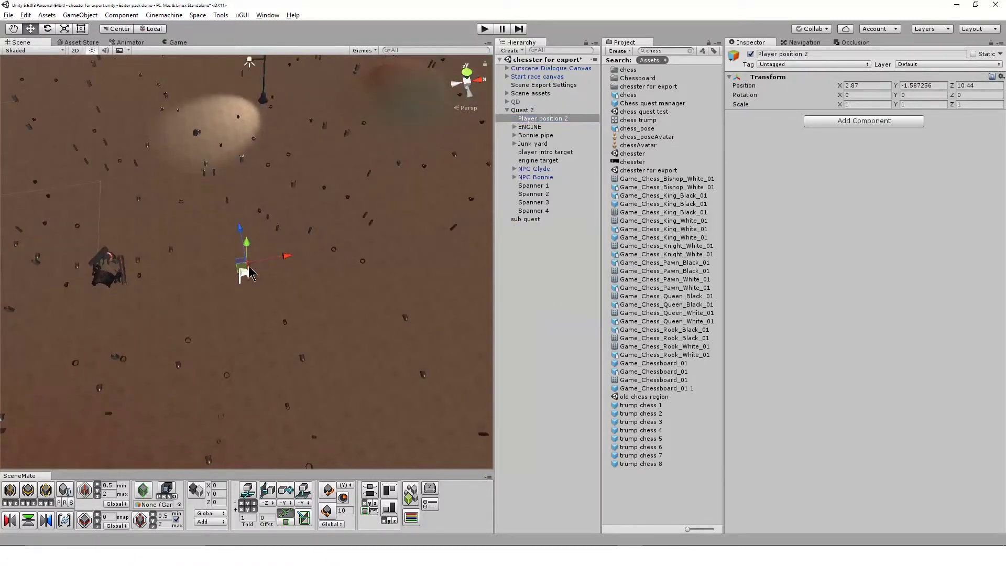
pyautogui.moveTo(241, 273); pyautogui.dragTo(214, 126)
pyautogui.press('f')
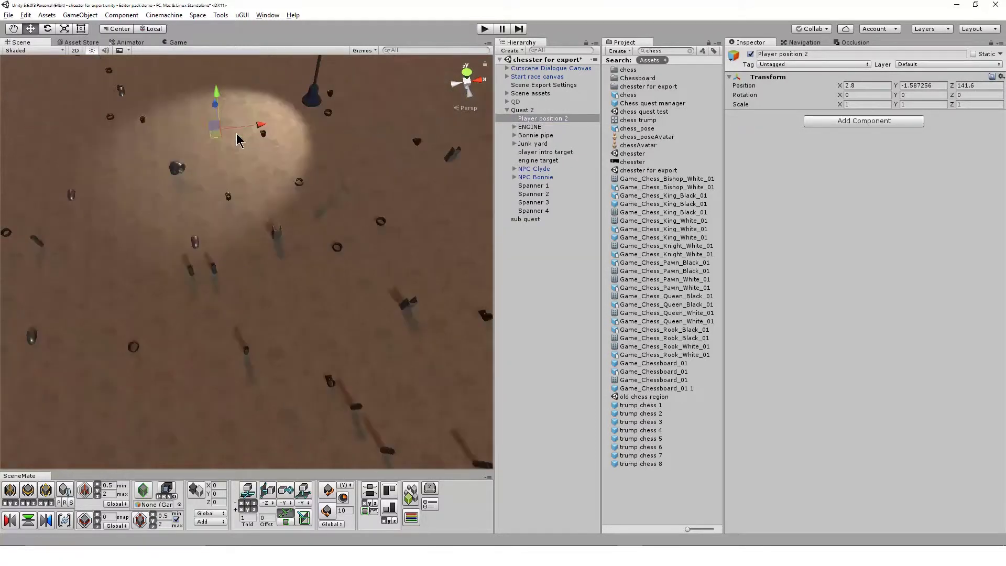
pyautogui.keyDown('alt'); pyautogui.moveTo(220, 346); pyautogui.dragTo(247, 215); pyautogui.keyUp('alt')
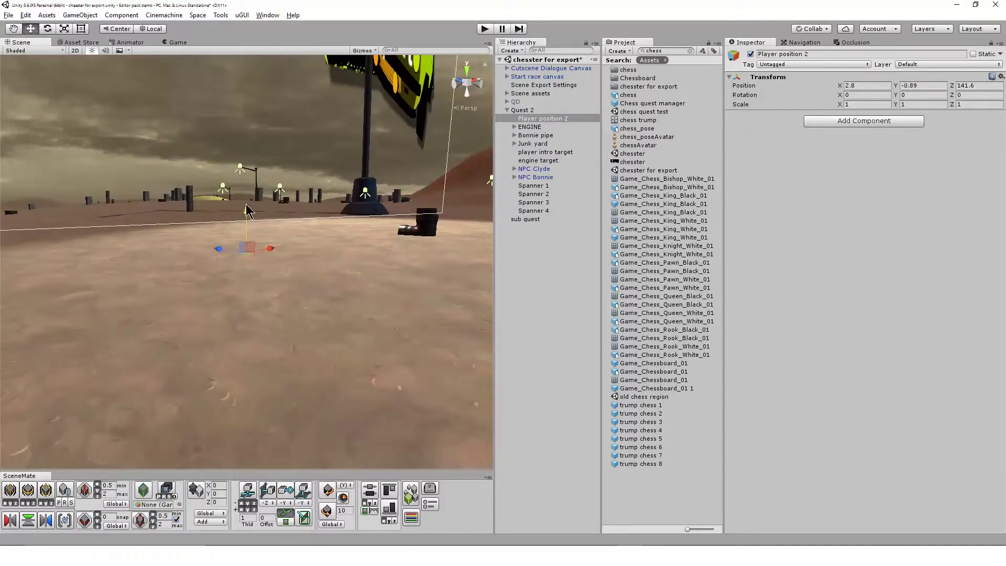
pyautogui.click(303, 493)
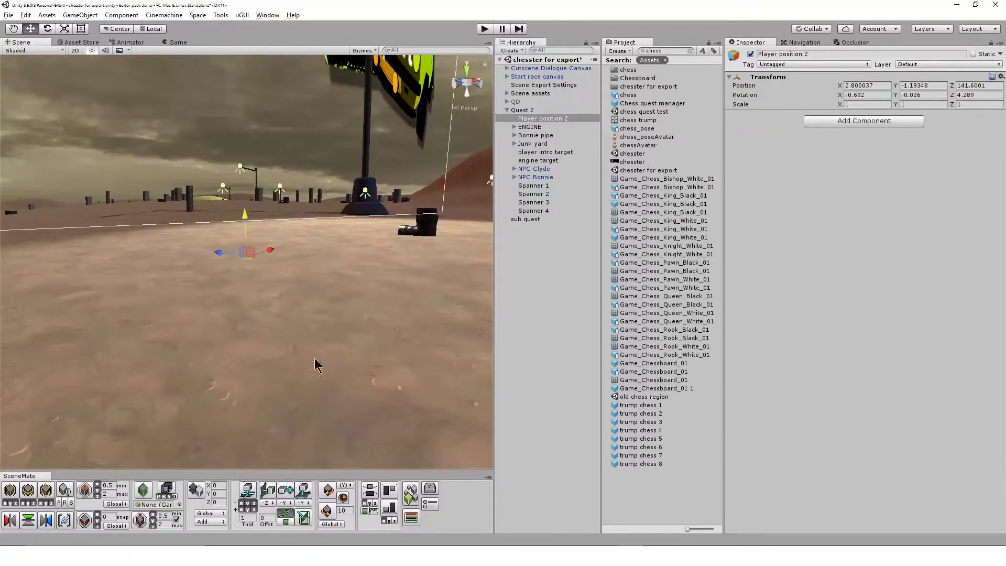
pyautogui.keyDown('alt'); pyautogui.moveTo(314, 363); pyautogui.dragTo(289, 303); pyautogui.keyUp('alt')
pyautogui.scroll(-3, 290, 314)
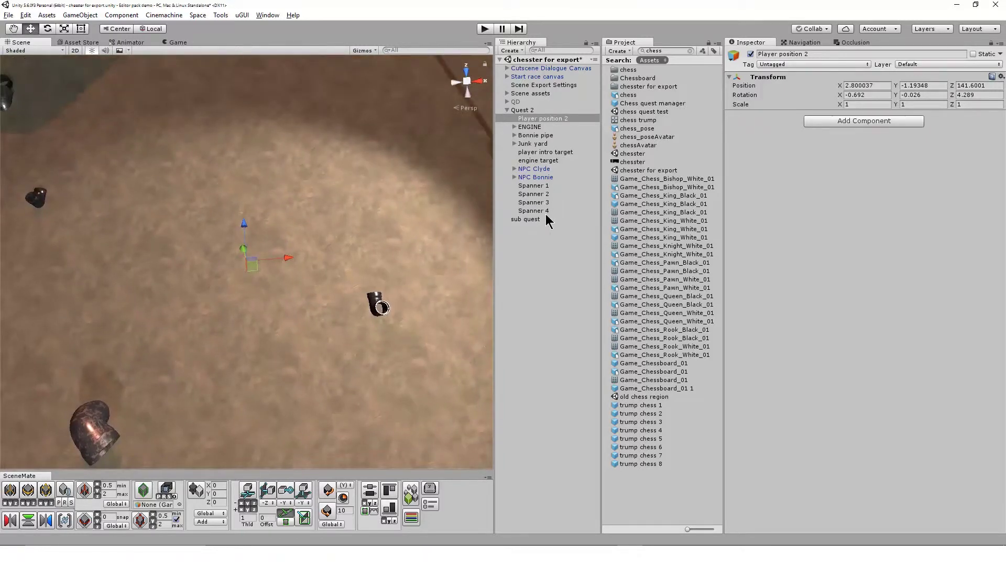
# Create an empty root object named 'startable teleport'.
pyautogui.rightClick(533, 263)
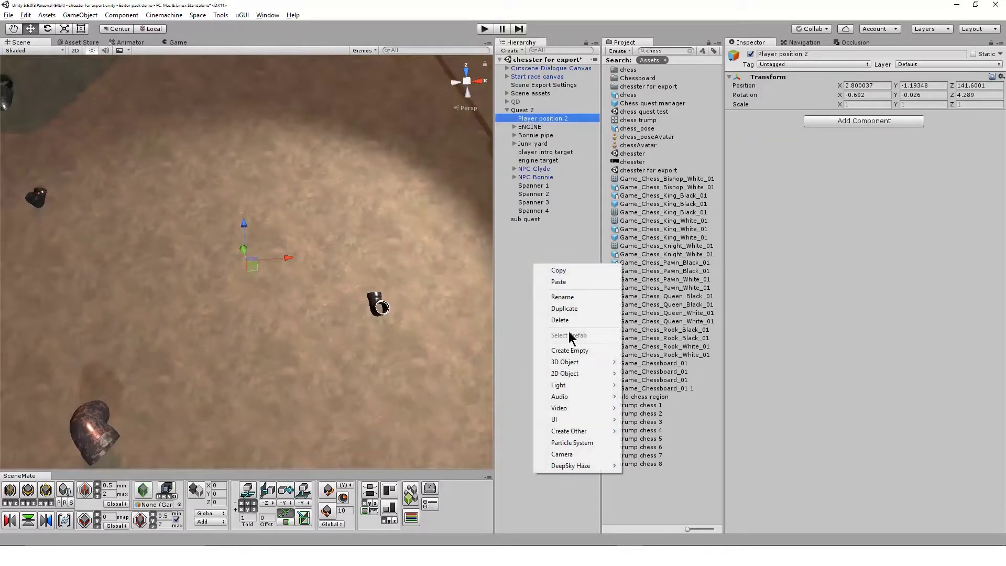
pyautogui.click(568, 348)
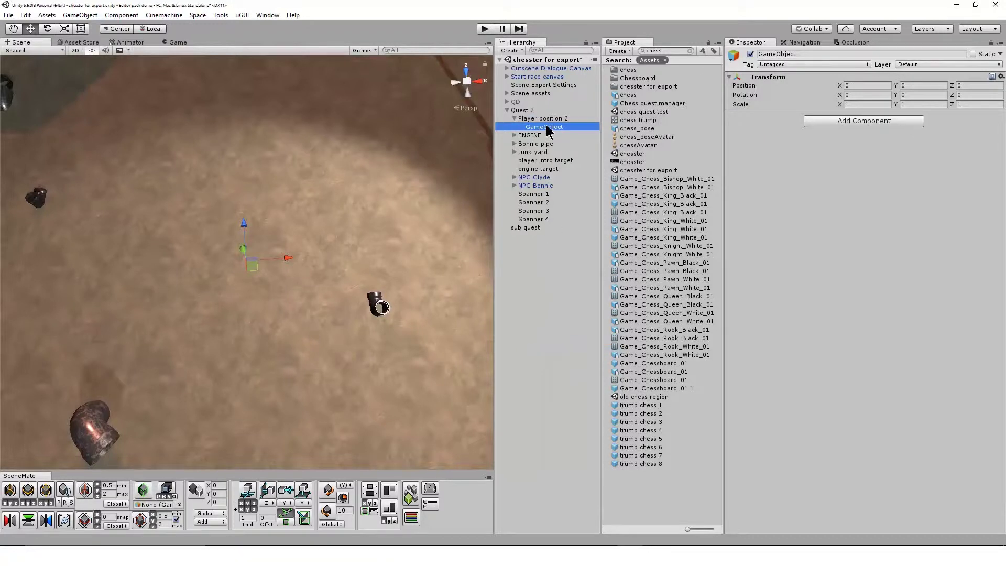
pyautogui.moveTo(545, 126); pyautogui.dragTo(534, 254)
pyautogui.click(535, 227)
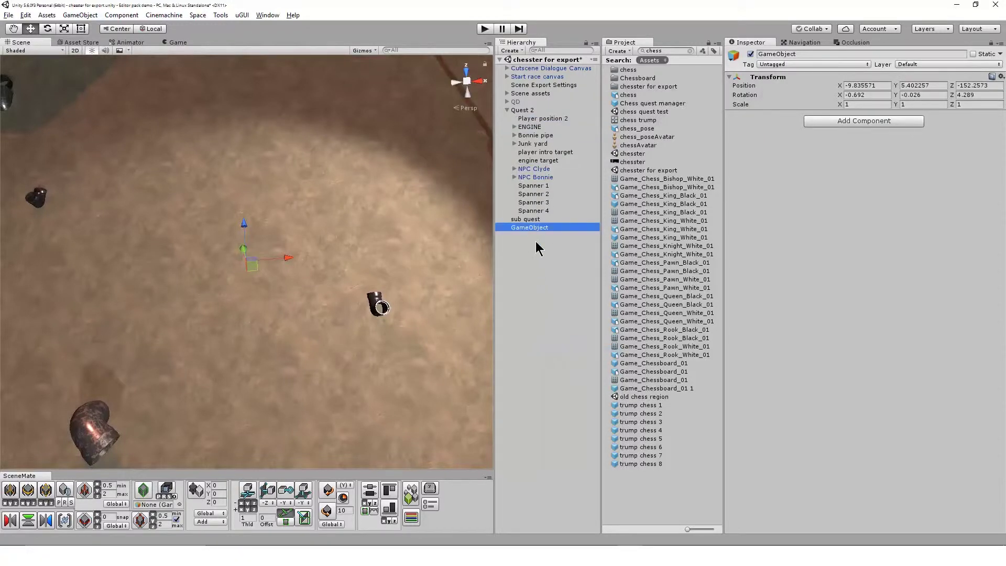
pyautogui.write('start')
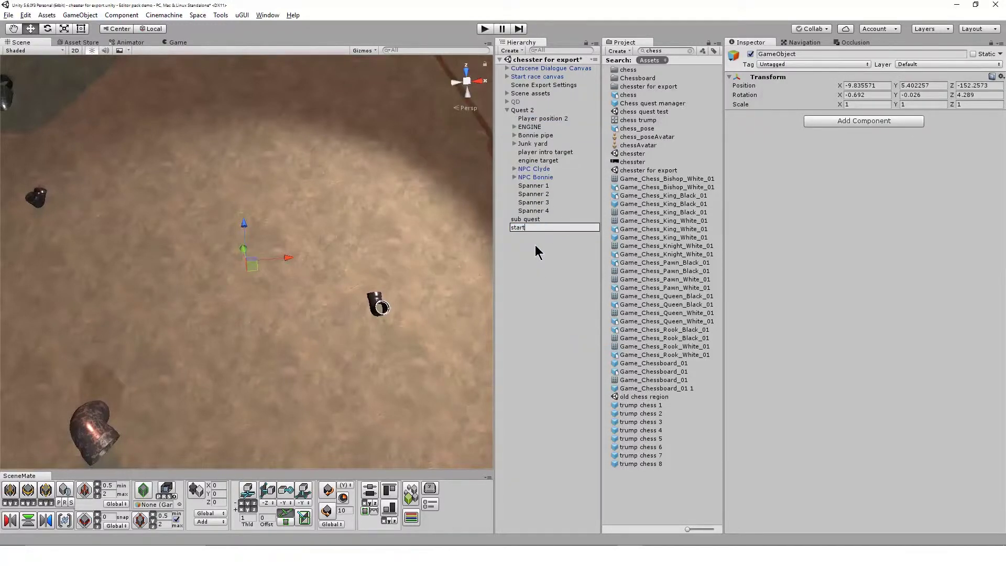
pyautogui.write('able teleport')
pyautogui.press('Return')
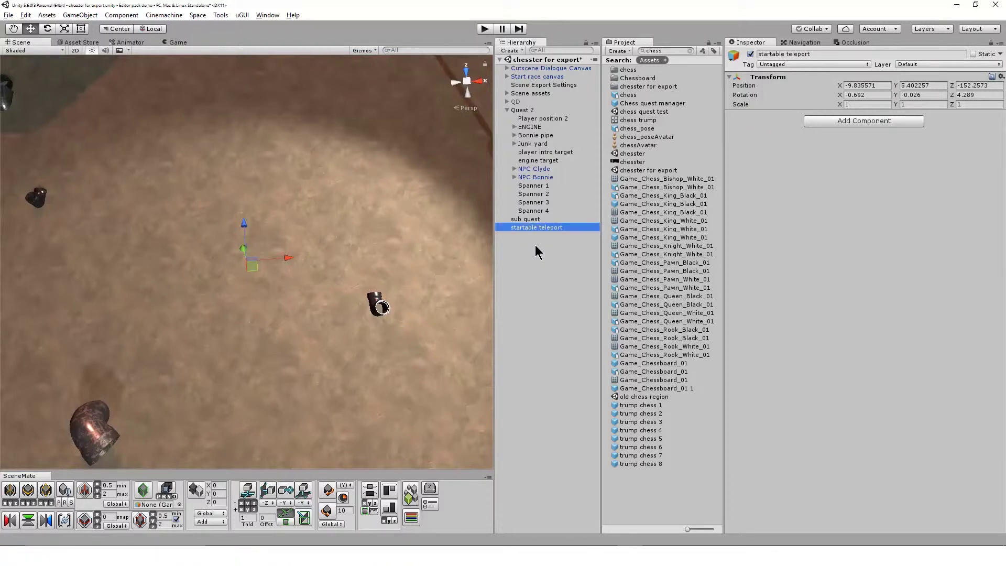
# Add a Startable Teleport component with Player position 2 as its Target.
pyautogui.click(845, 125)
pyautogui.write('startable')
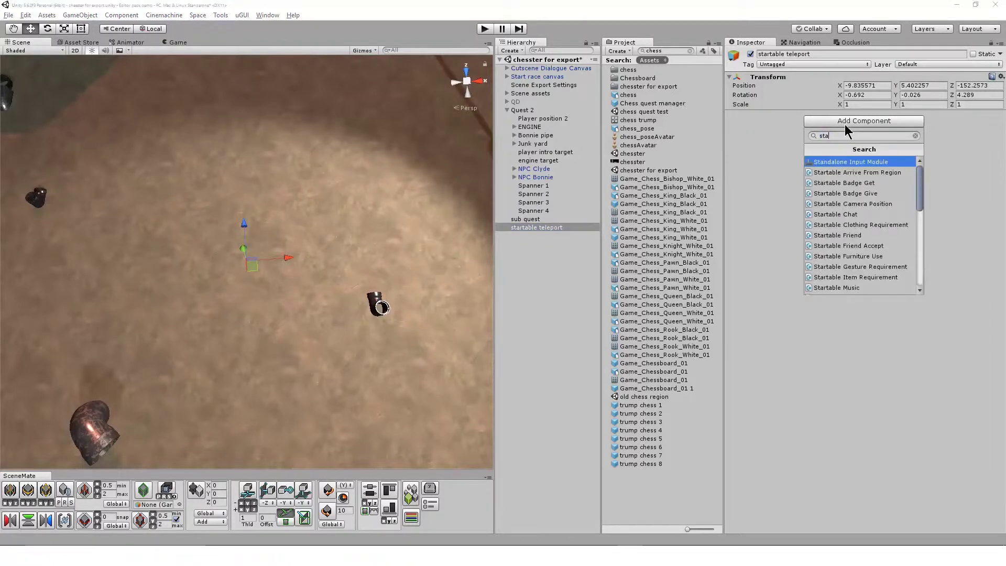
pyautogui.press('Return')
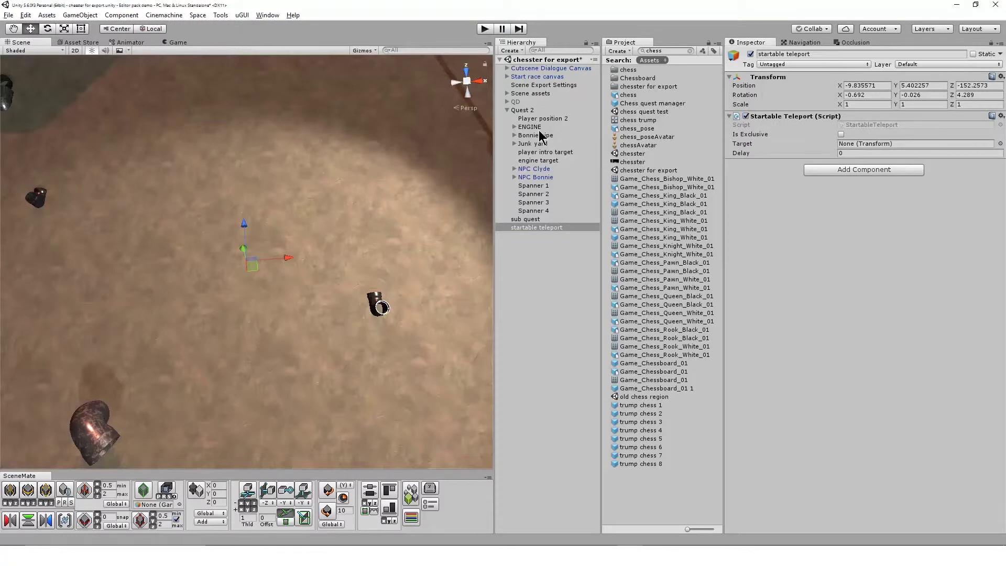
pyautogui.moveTo(539, 119); pyautogui.dragTo(863, 145)
pyautogui.click(522, 110)
# Set Unnamed Step (13)'s Activity to the teleport to portal startable in Quest 2's canvas.
pyautogui.click(868, 250)
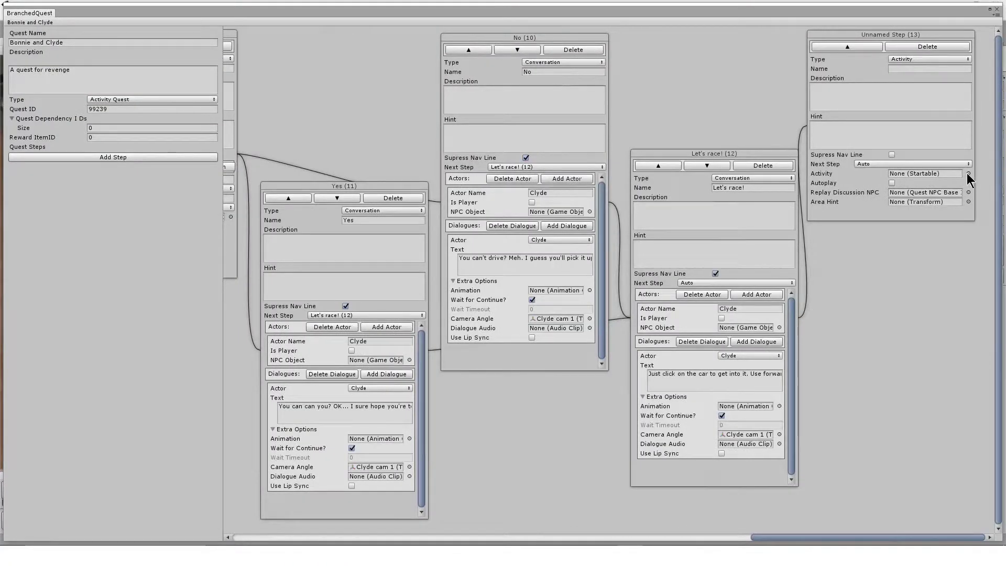
pyautogui.click(967, 174)
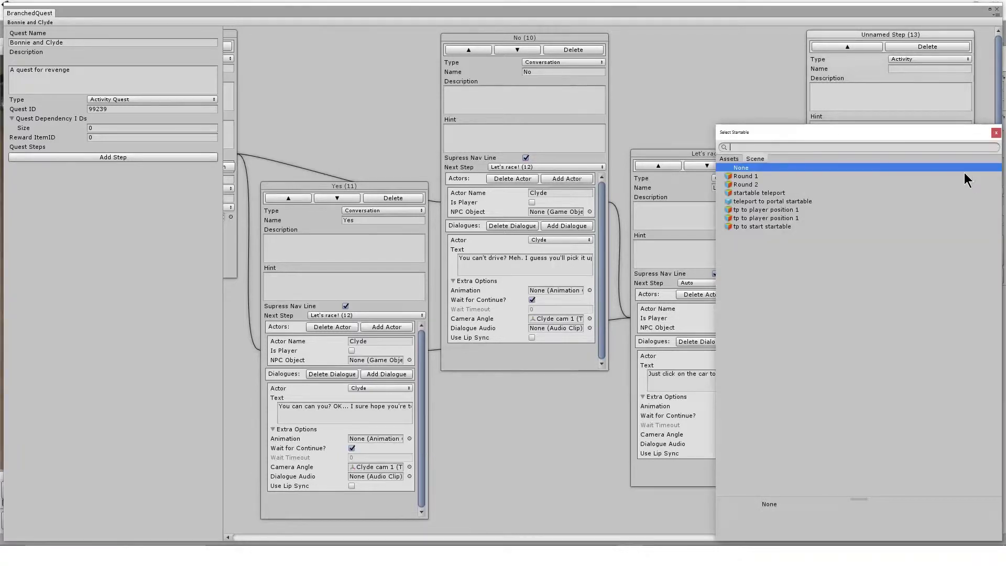
pyautogui.click(797, 203)
pyautogui.click(797, 202)
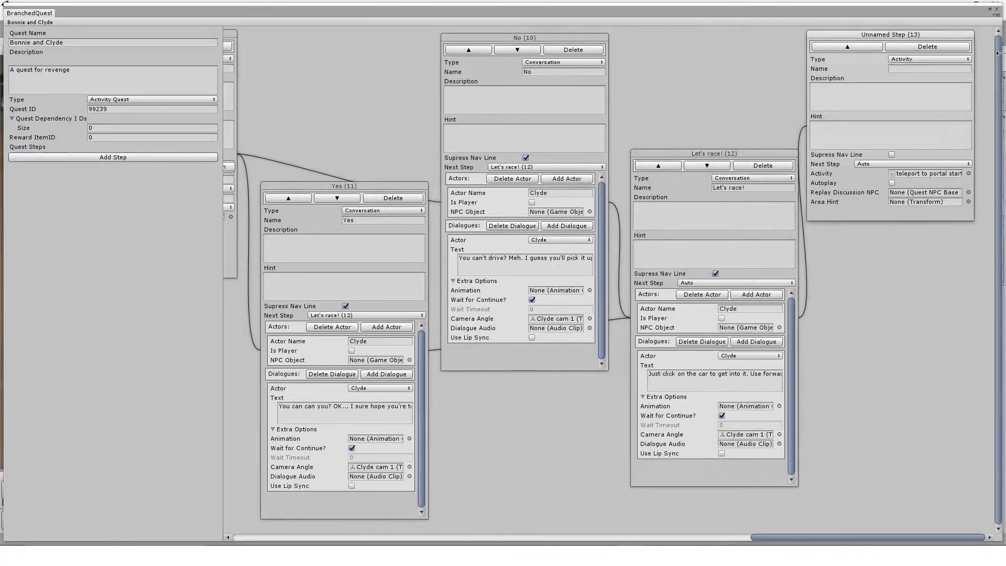
pyautogui.click(997, 10)
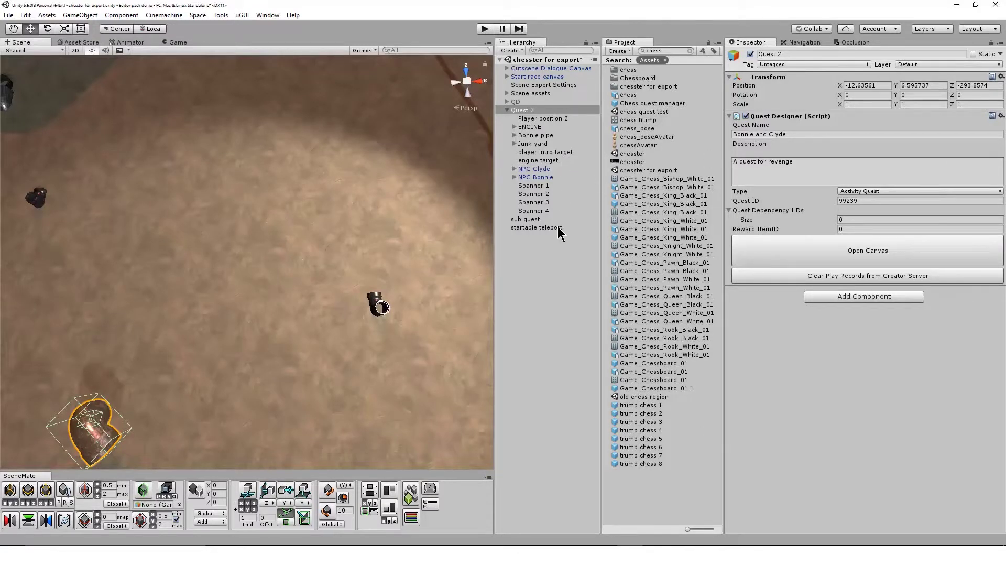
# Nest startable teleport under Quest 2 and keep its teleport Delay at 0.
pyautogui.moveTo(560, 230); pyautogui.dragTo(570, 115)
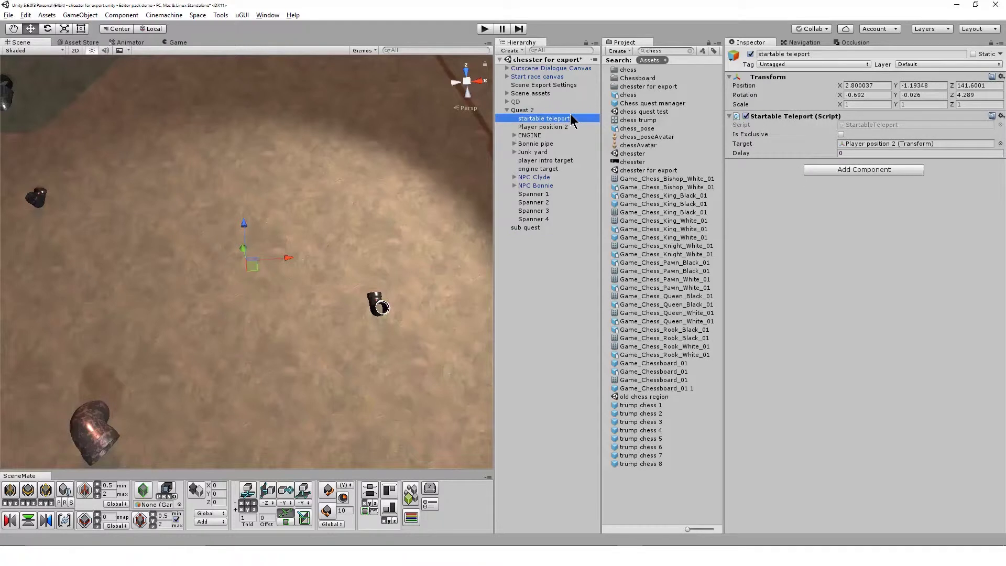
pyautogui.click(881, 153)
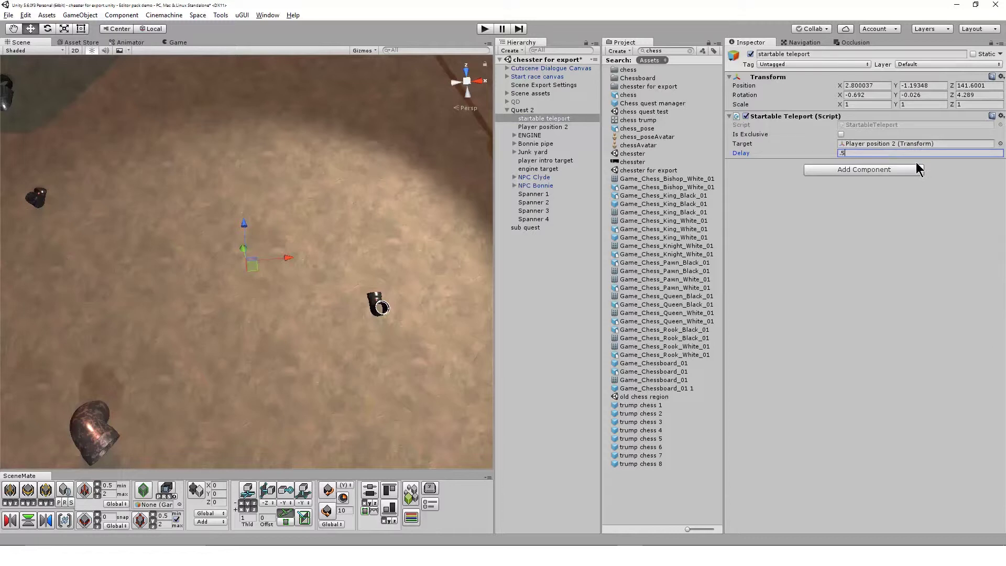
pyautogui.write('.5')
pyautogui.press('BackSpace')
pyautogui.press('BackSpace')
pyautogui.write('0')
pyautogui.press('Return')
pyautogui.click(523, 111)
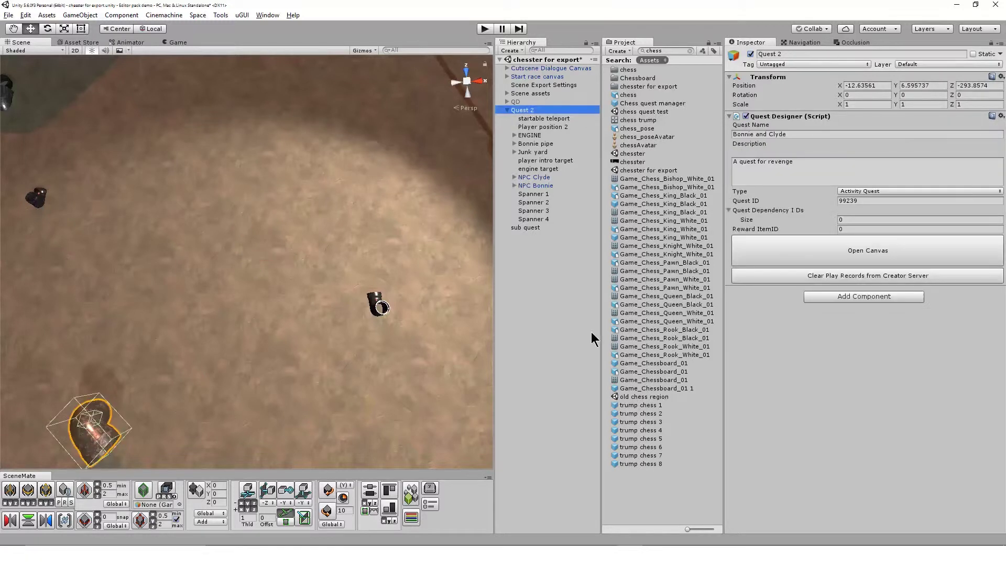
pyautogui.click(847, 253)
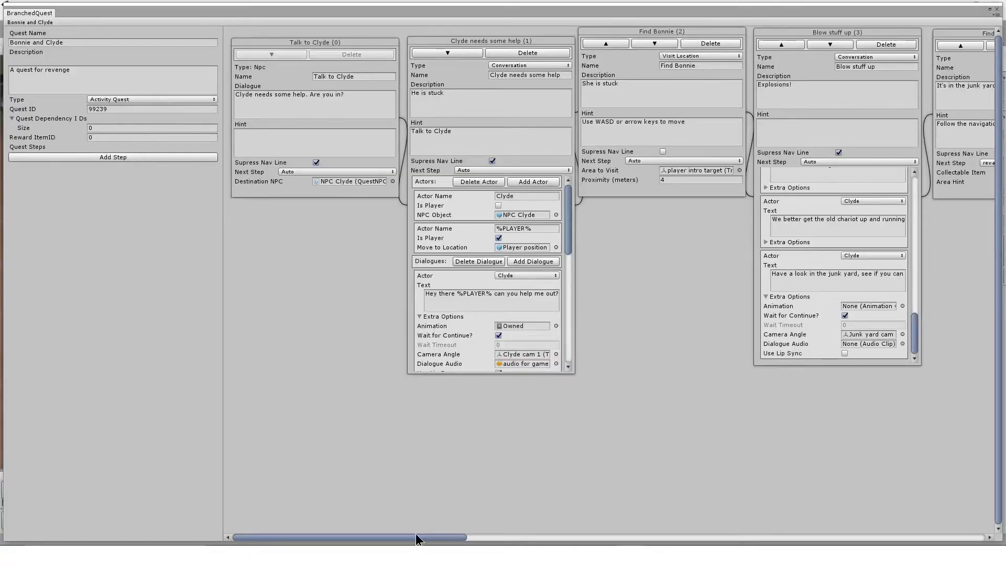
# Tick Supress Nav Line and Autoplay on the Unnamed Step (13) node.
pyautogui.moveTo(418, 540); pyautogui.dragTo(935, 538)
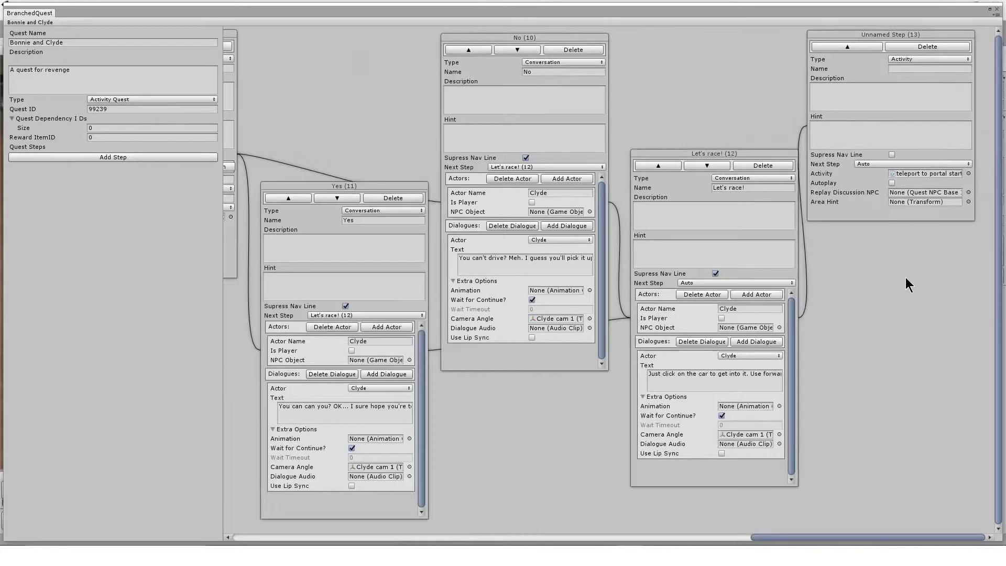
pyautogui.click(893, 155)
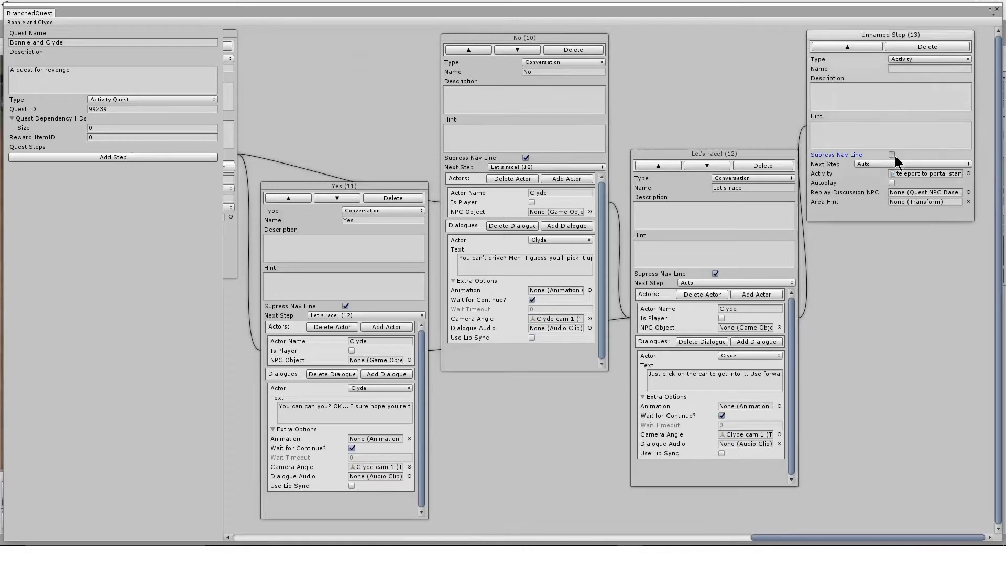
pyautogui.click(892, 183)
# Pick NPC Clyde from the NPC list as the step's Replay Discussion NPC.
pyautogui.click(968, 193)
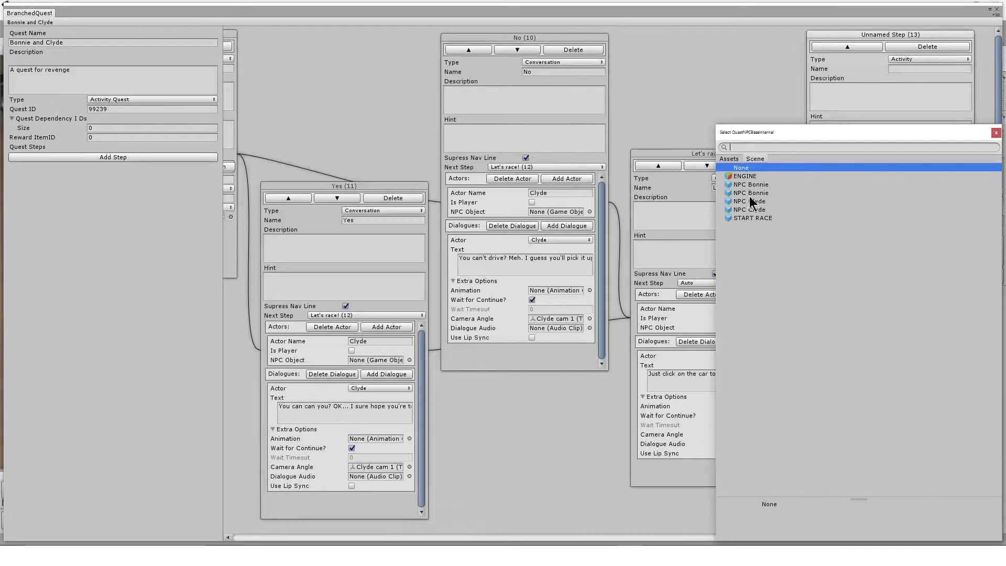
pyautogui.doubleClick(750, 202)
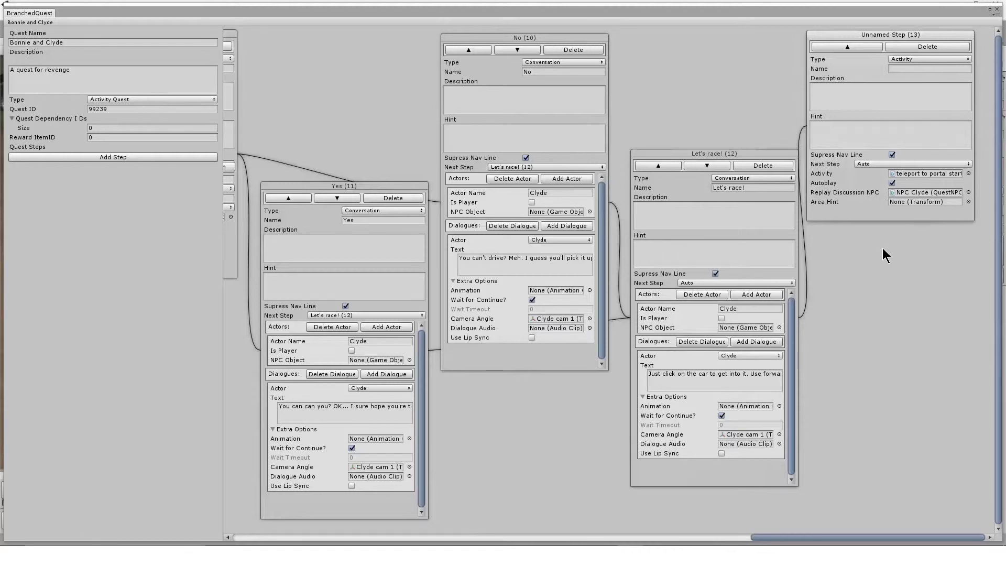
pyautogui.click(886, 282)
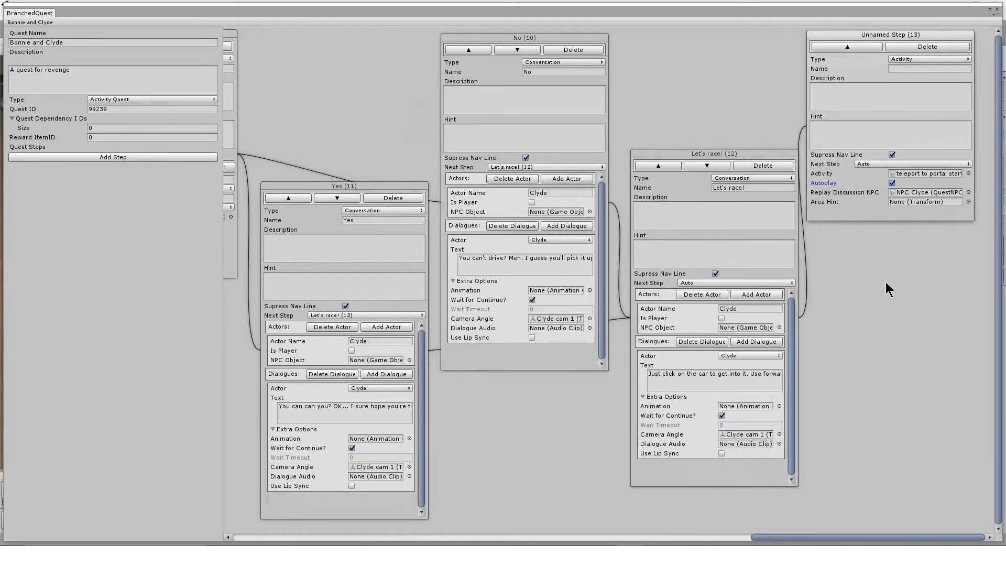